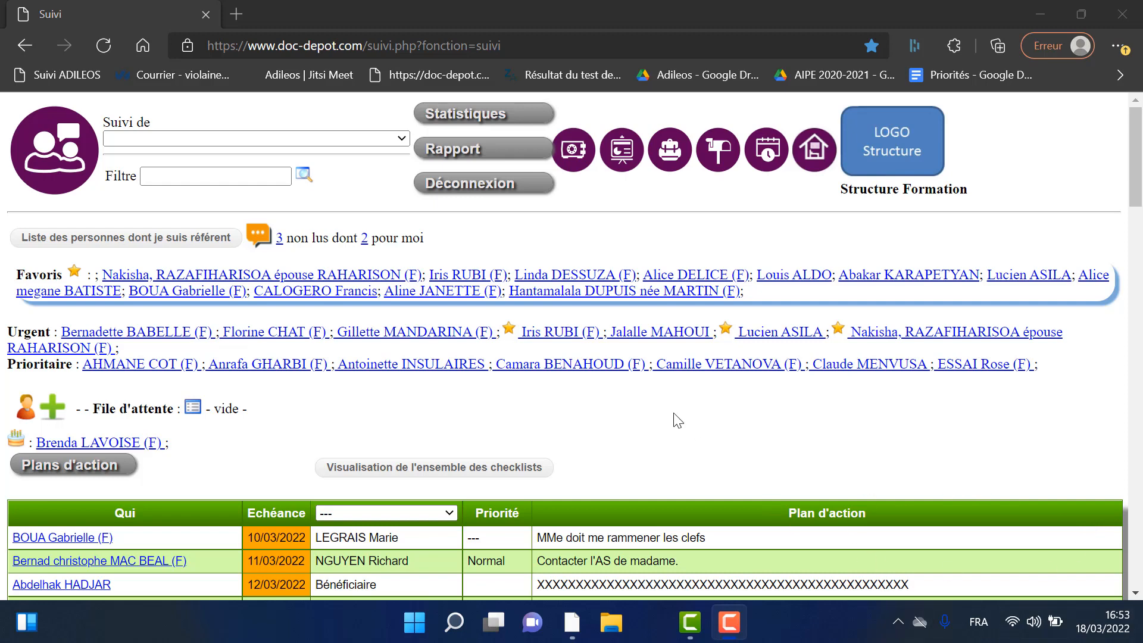
- Open the urgent beneficiary's record and correct the spelling of her first name
{"action": "left_click", "coordinate": [381, 340]}
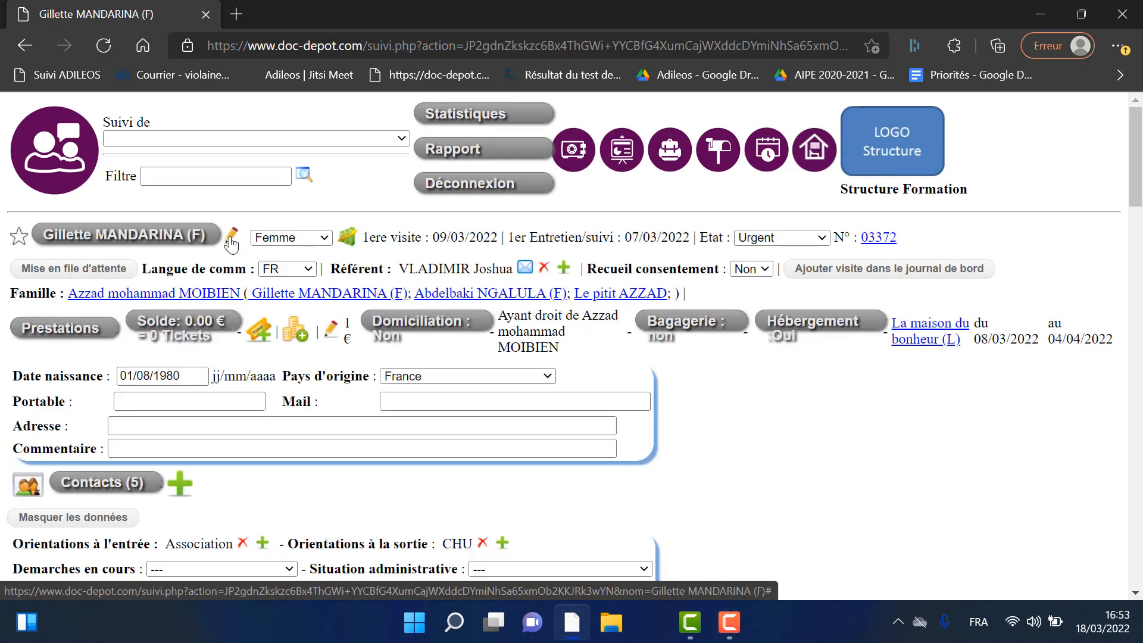
{"action": "left_click", "coordinate": [228, 244]}
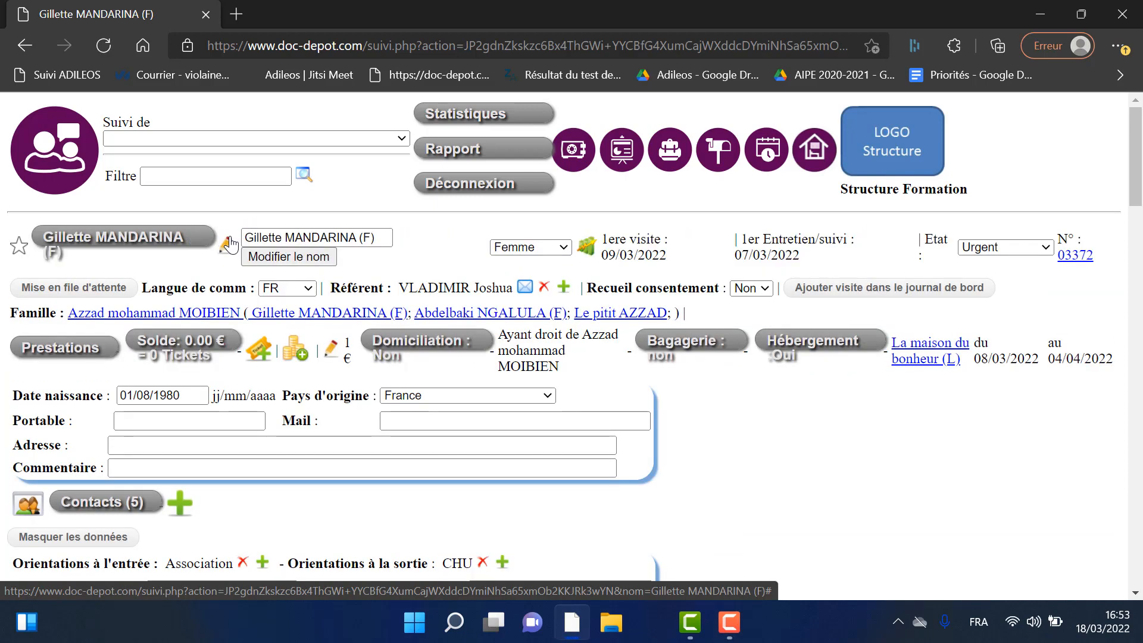
{"action": "left_click", "coordinate": [262, 241]}
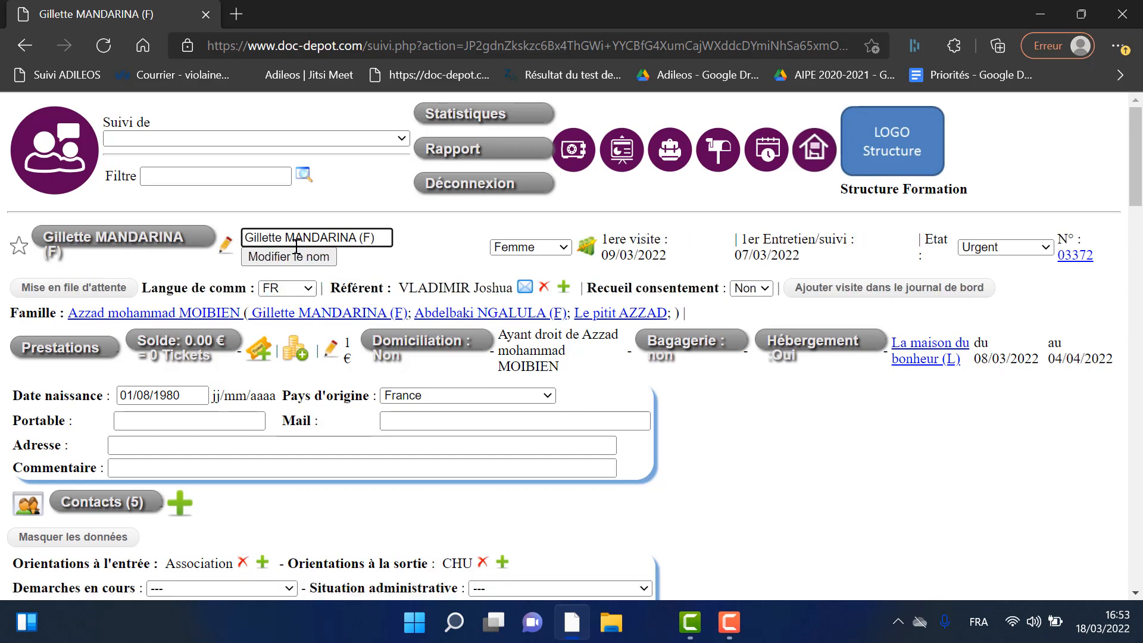
{"action": "key", "text": "BackSpace"}
{"action": "key", "text": "BackSpace"}
{"action": "type", "text": "n"}
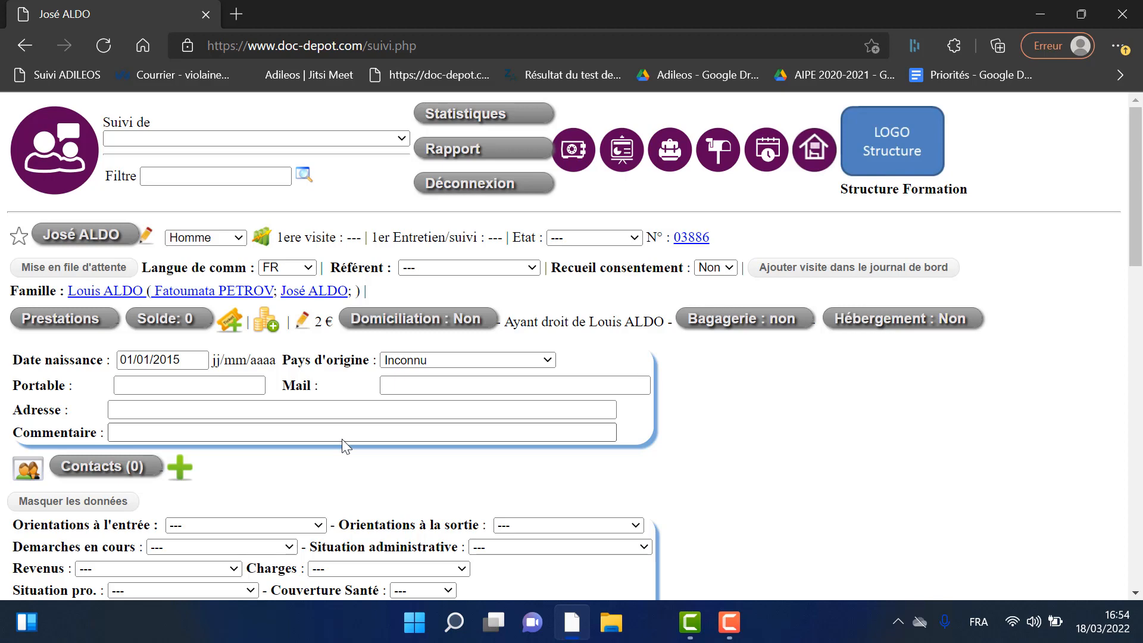
{"action": "scroll", "coordinate": [341, 438], "scroll_direction": "down", "scroll_amount": 3}
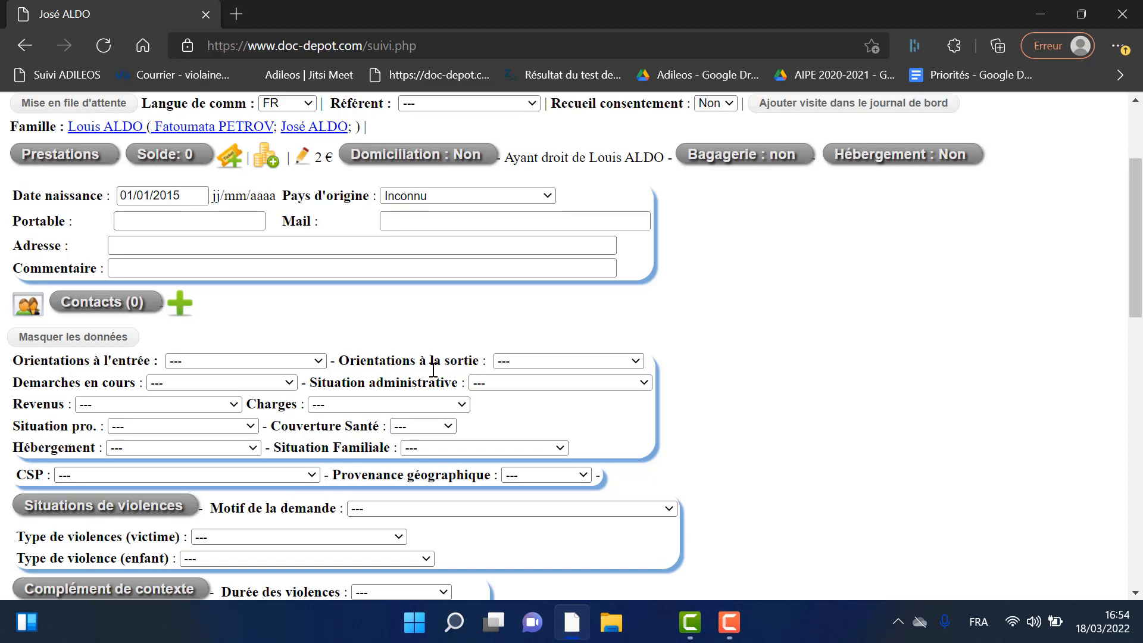
{"action": "scroll", "coordinate": [433, 369], "scroll_direction": "up", "scroll_amount": 3}
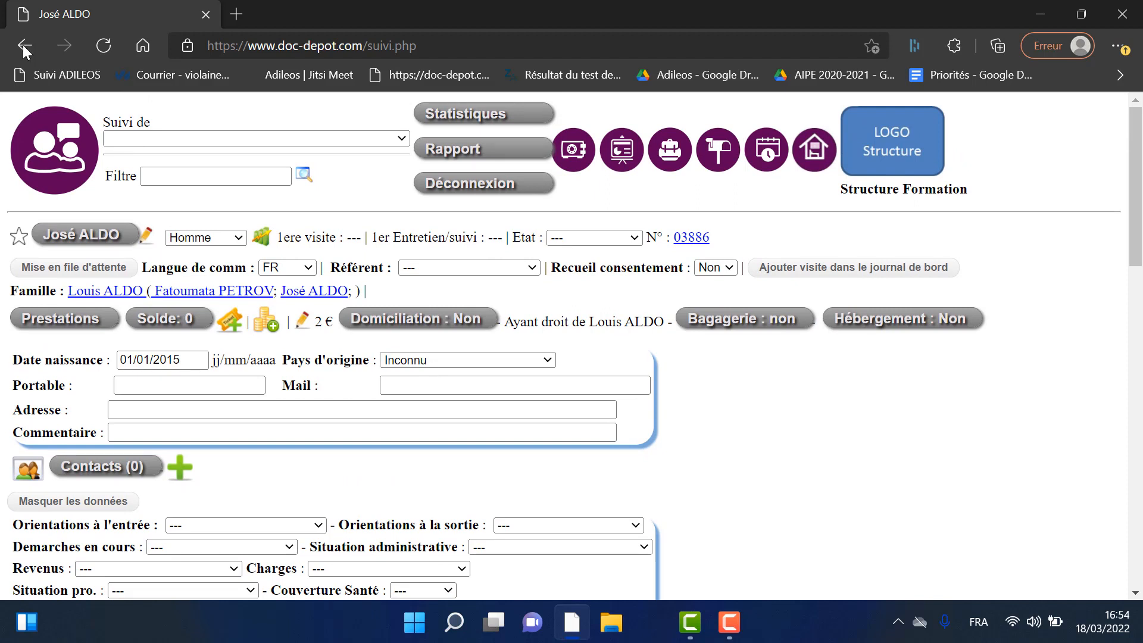
- Rename the child's record to ZZZ, then go back to the follow-up home page
{"action": "left_click", "coordinate": [145, 236]}
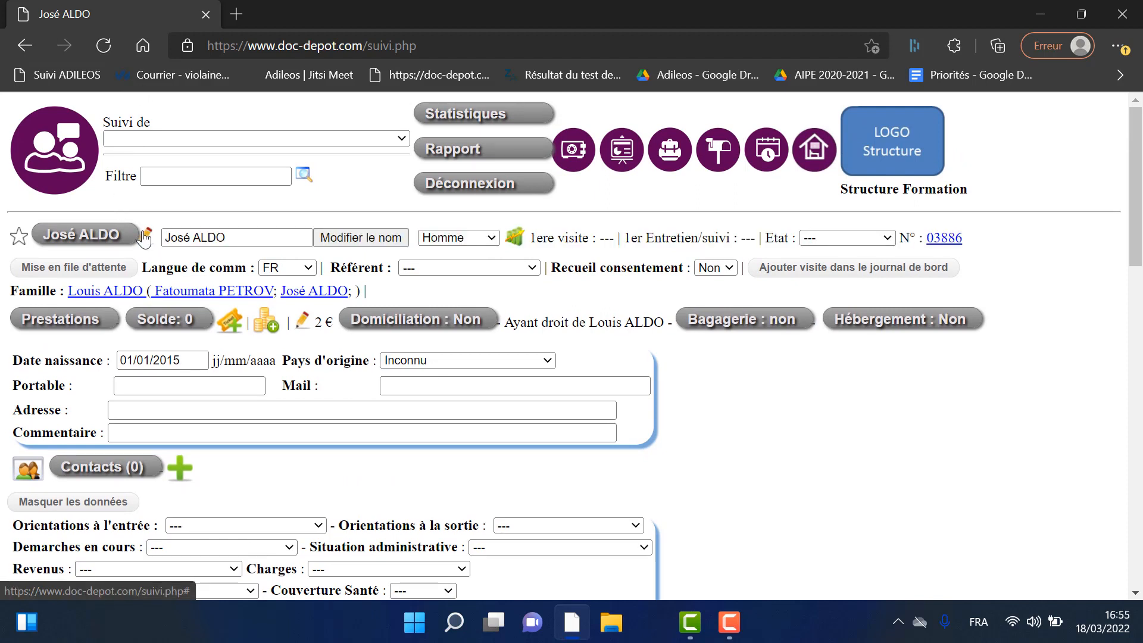
{"action": "triple_click", "coordinate": [248, 237]}
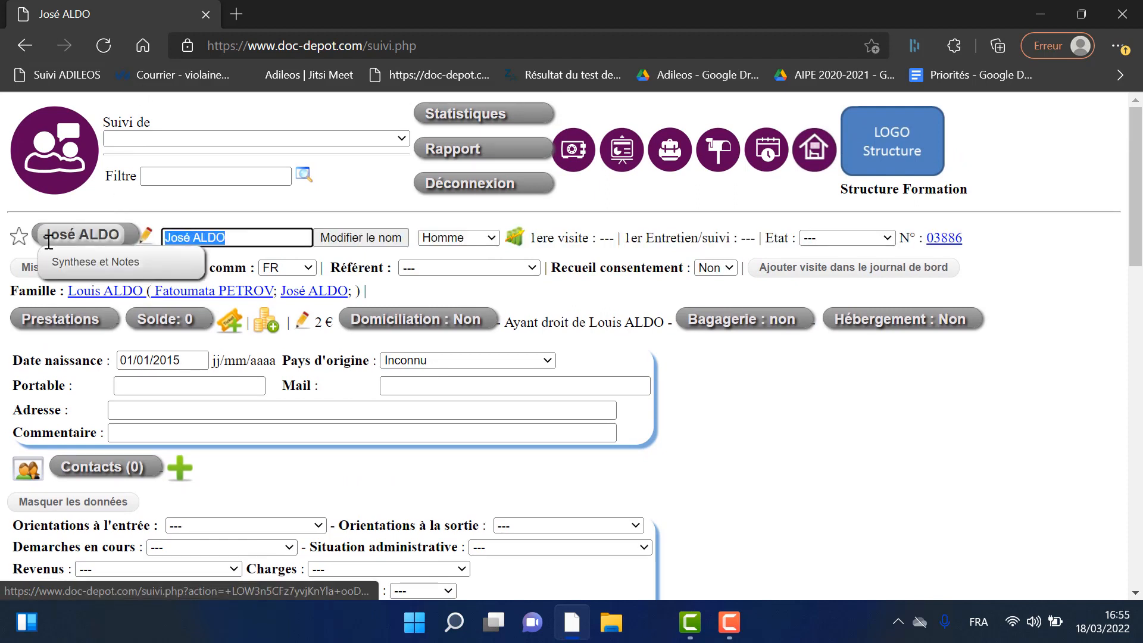
{"action": "key", "text": "BackSpace"}
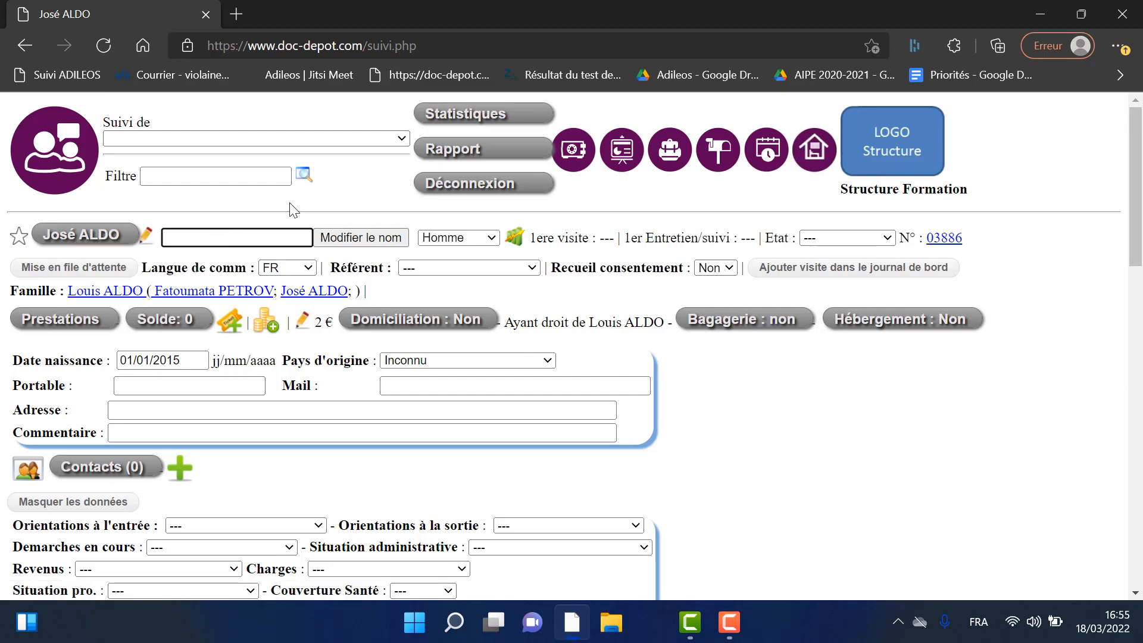
{"action": "type", "text": "ZZZ"}
{"action": "left_click", "coordinate": [370, 240]}
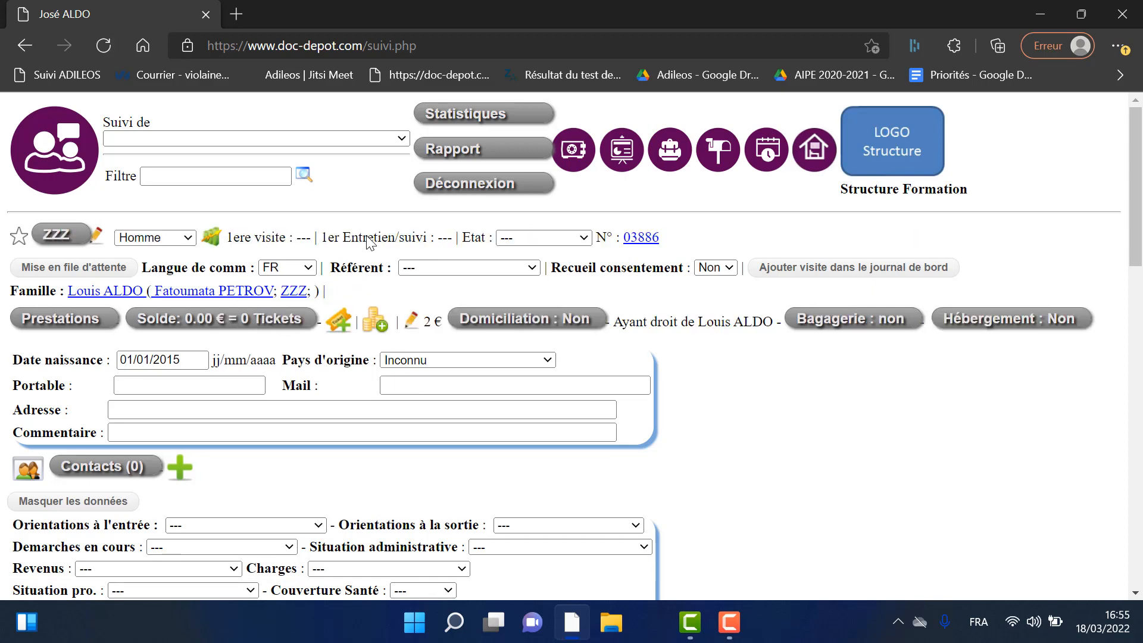
{"action": "left_click", "coordinate": [56, 75]}
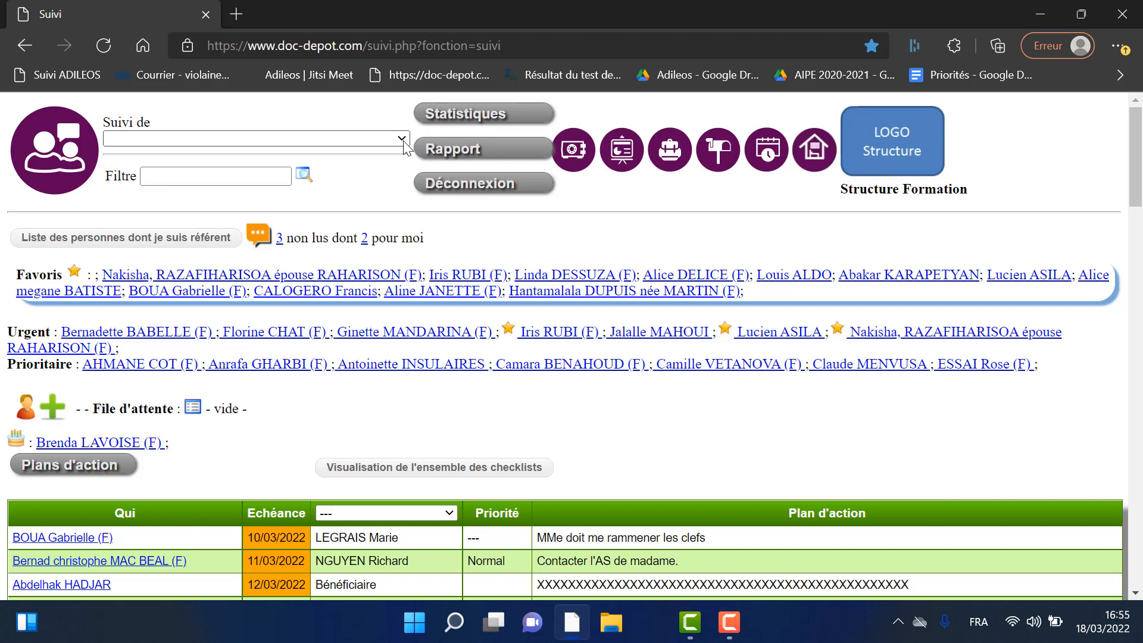
- Pick the misspelled duplicate beneficiary from the Suivi de list
{"action": "left_click", "coordinate": [403, 141]}
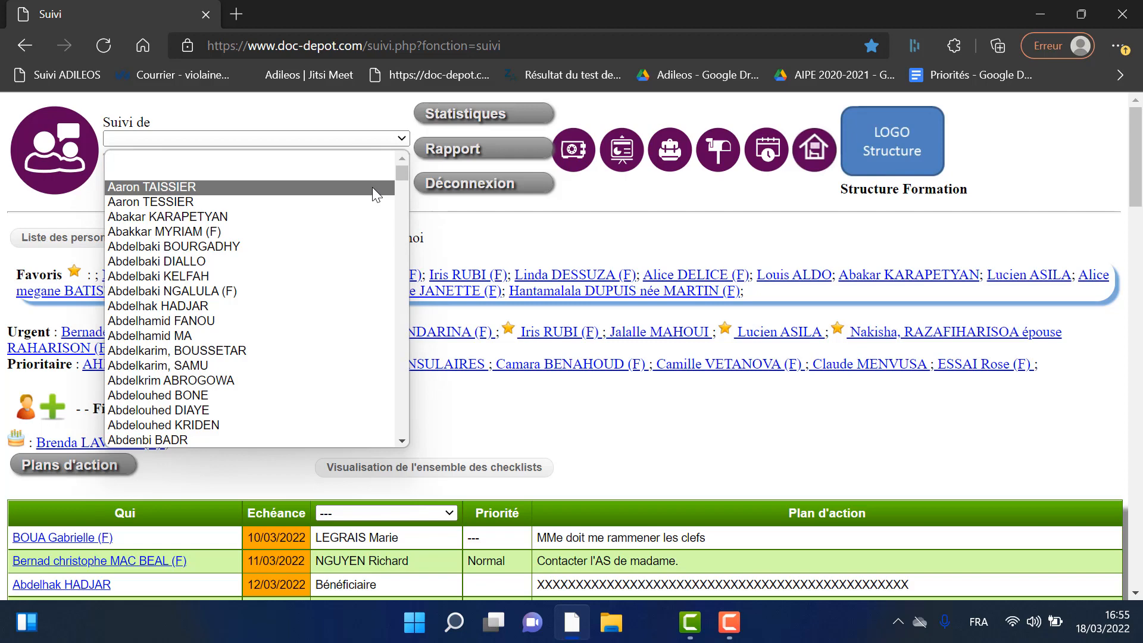
{"action": "left_click", "coordinate": [370, 187]}
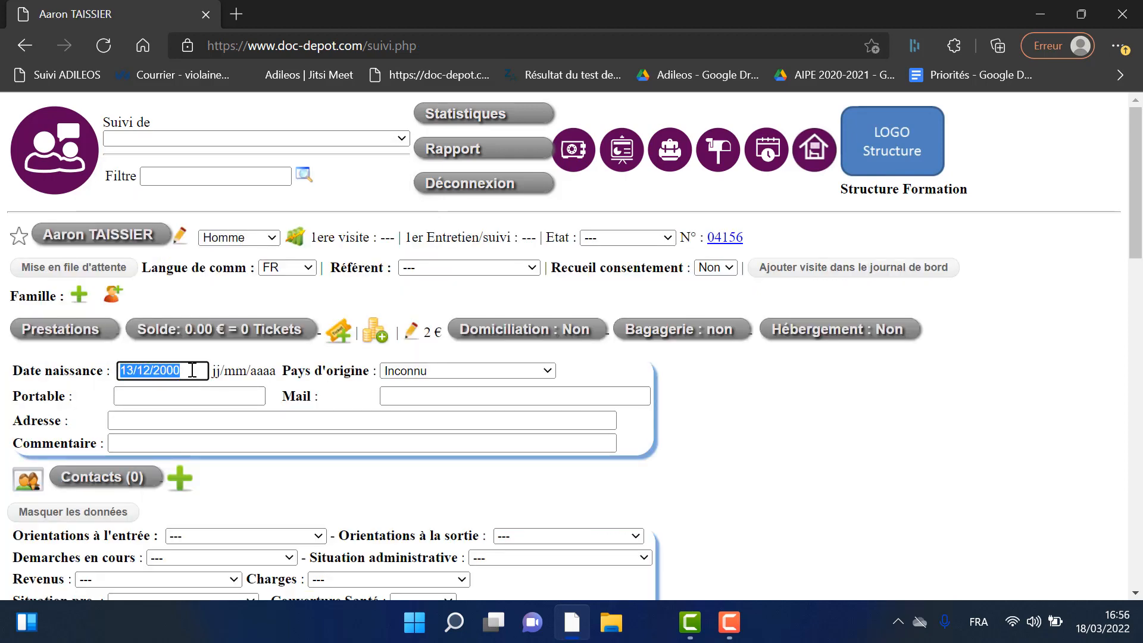
- Review the correctly spelled record's history, then return to the misspelled duplicate through Suivi de
{"action": "left_click", "coordinate": [403, 138]}
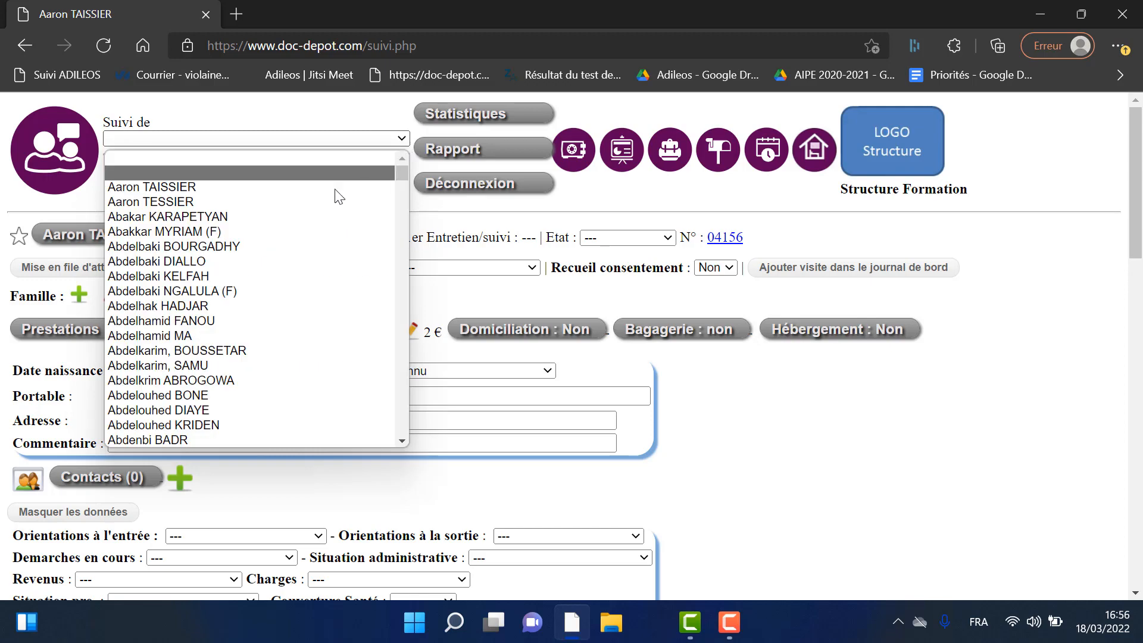
{"action": "left_click", "coordinate": [316, 202]}
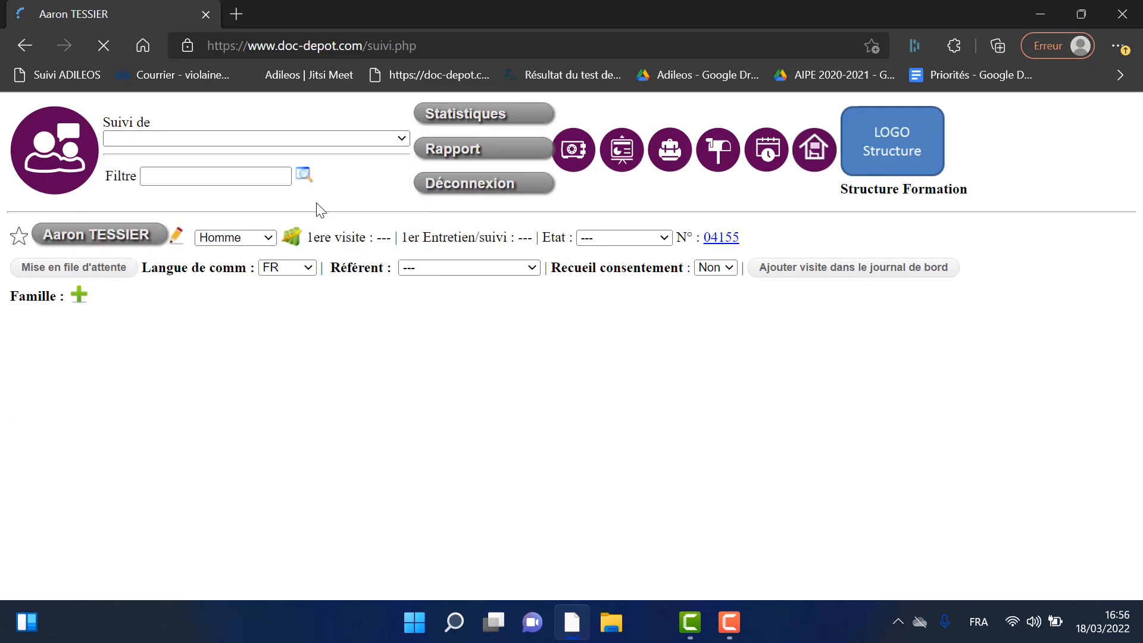
{"action": "left_click", "coordinate": [732, 454]}
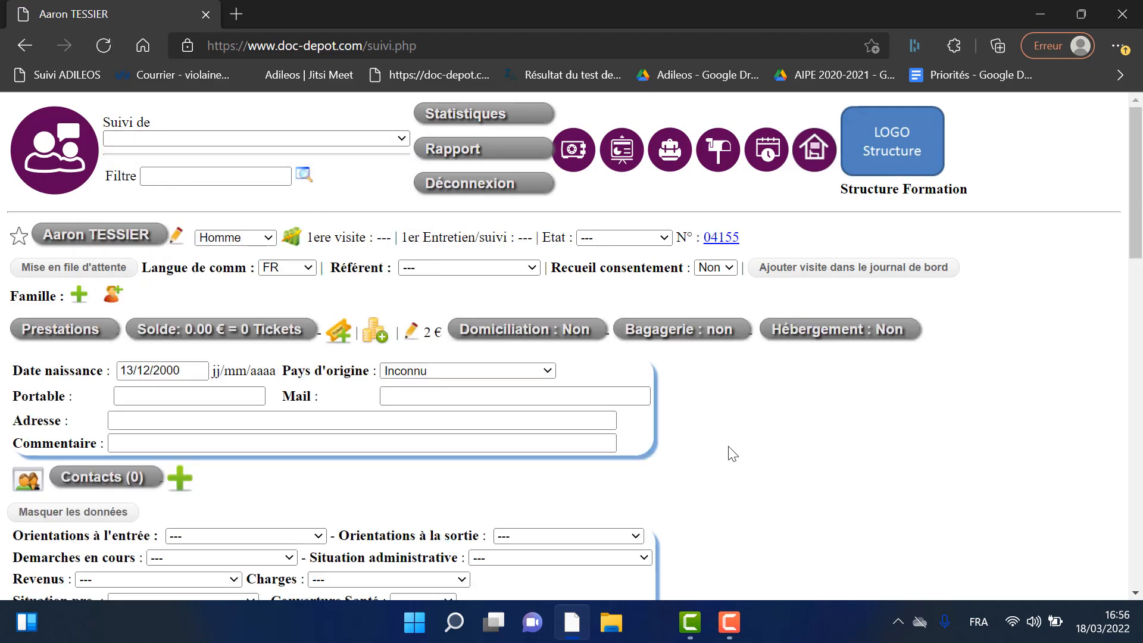
{"action": "scroll", "coordinate": [728, 446], "scroll_direction": "down", "scroll_amount": 15}
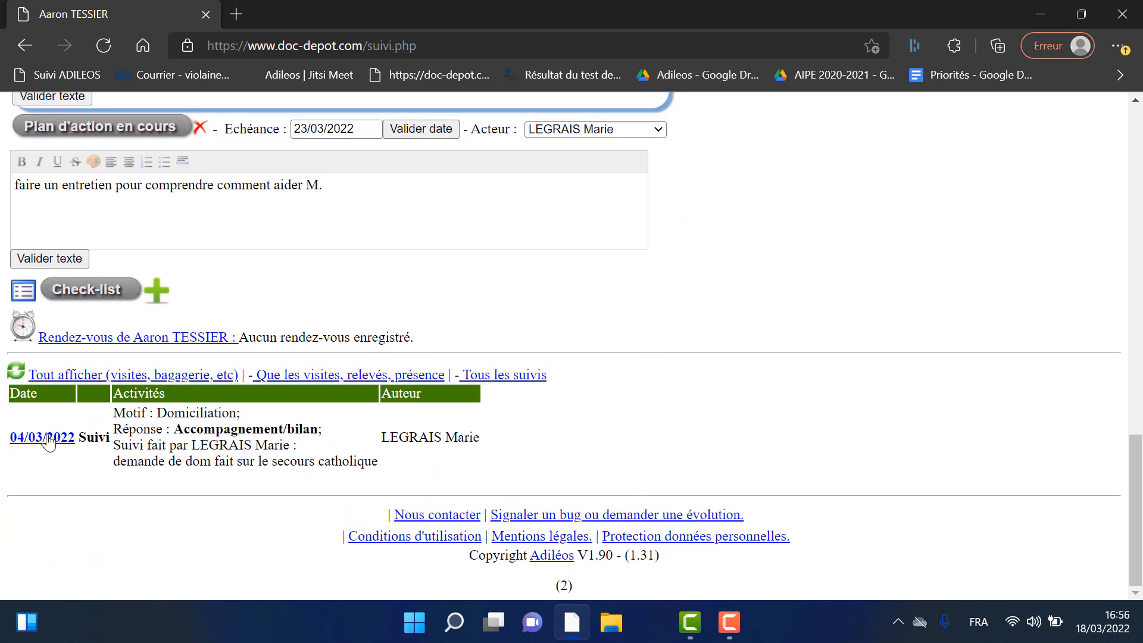
{"action": "scroll", "coordinate": [250, 265], "scroll_direction": "up", "scroll_amount": 1}
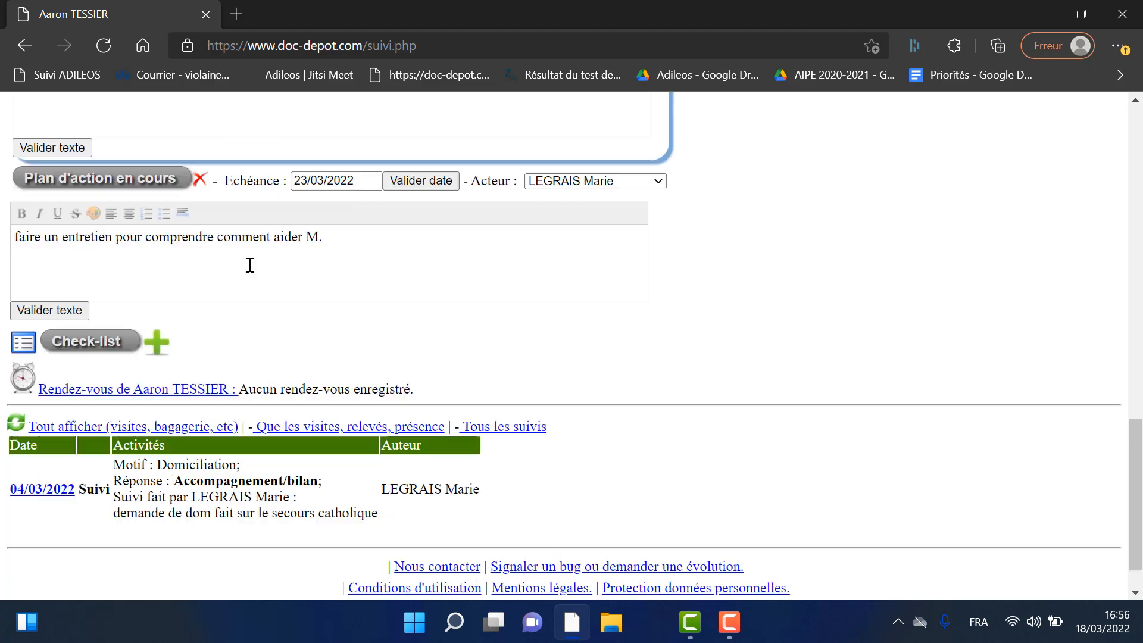
{"action": "scroll", "coordinate": [250, 265], "scroll_direction": "up", "scroll_amount": 15}
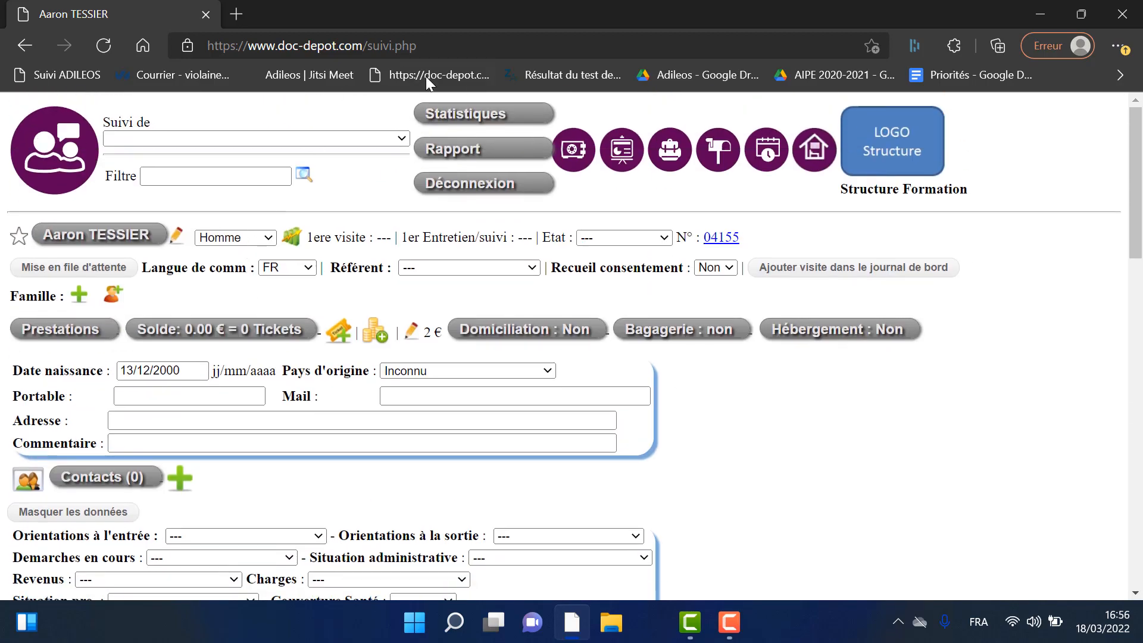
{"action": "left_click", "coordinate": [401, 137]}
{"action": "left_click", "coordinate": [401, 137]}
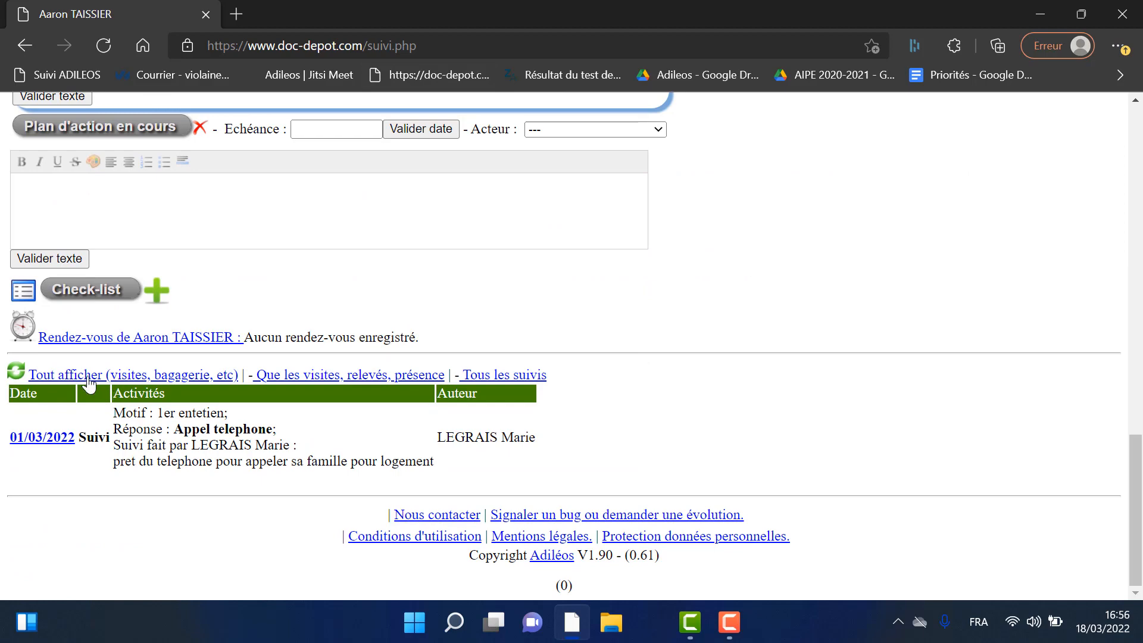
- Show every history entry with Tout afficher and return to the top of the record
{"action": "left_click", "coordinate": [89, 381]}
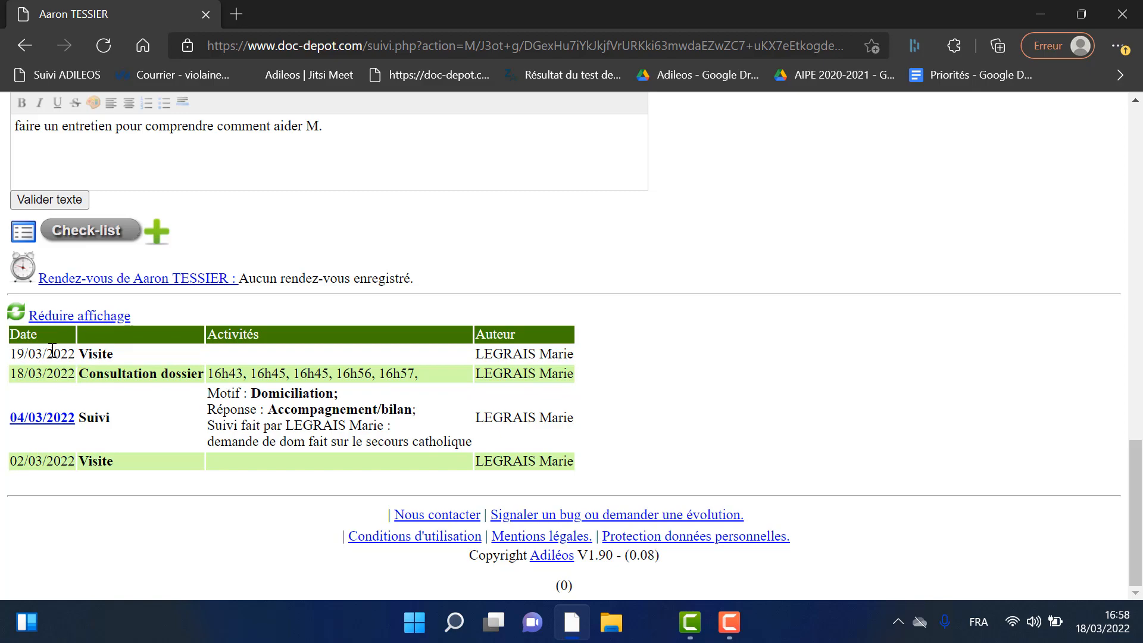
{"action": "scroll", "coordinate": [82, 386], "scroll_direction": "up", "scroll_amount": 20}
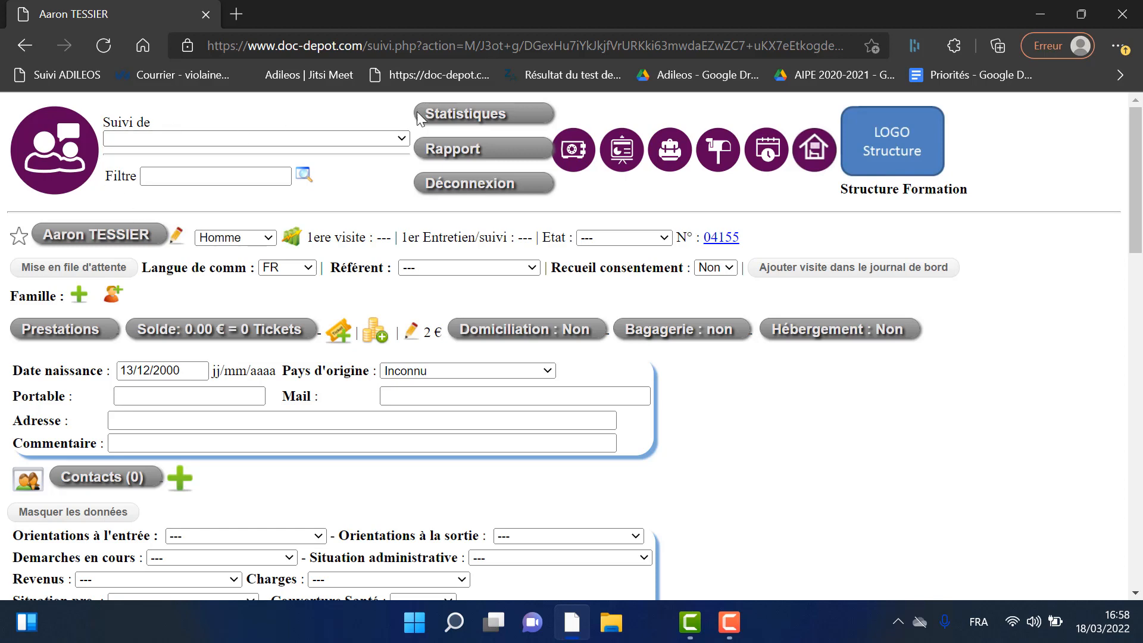
- Drop down the Suivi de list showing both spellings of the duplicate beneficiary
{"action": "left_click", "coordinate": [398, 140]}
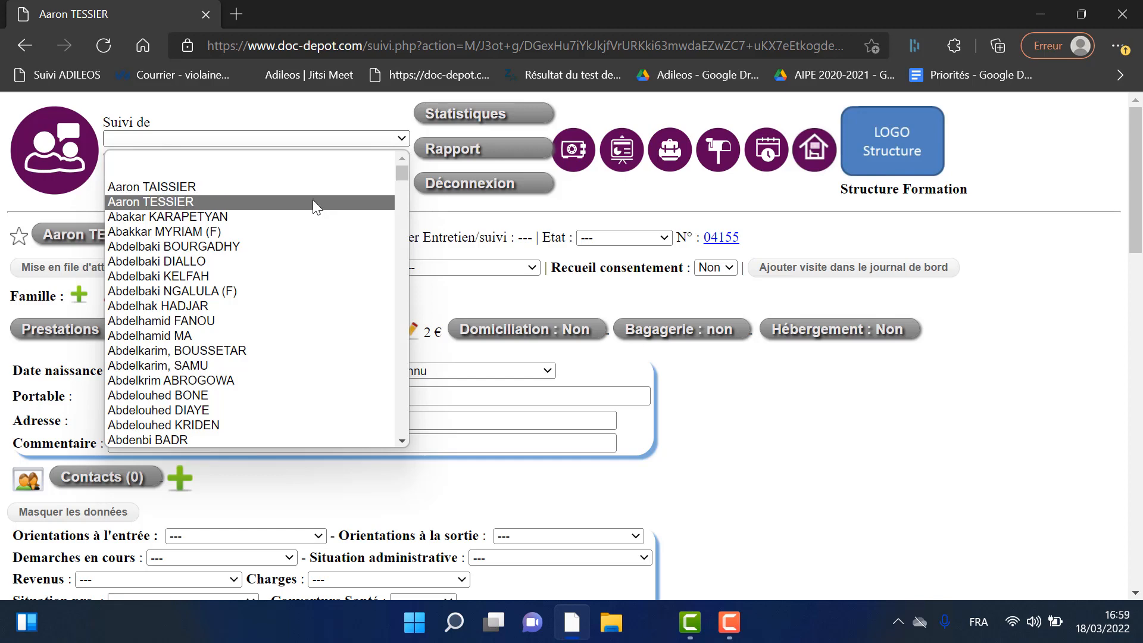
- Switch to the correctly spelled record, then back to the misspelled duplicate via Suivi de
{"action": "left_click", "coordinate": [312, 201]}
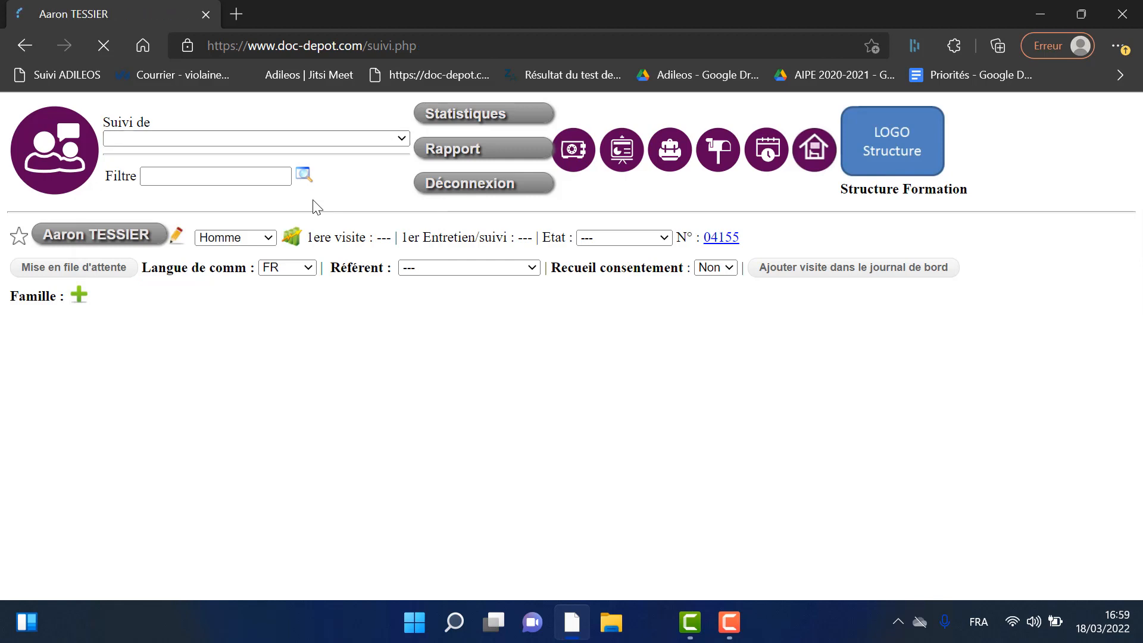
{"action": "left_click_drag", "start_coordinate": [157, 235], "coordinate": [43, 231]}
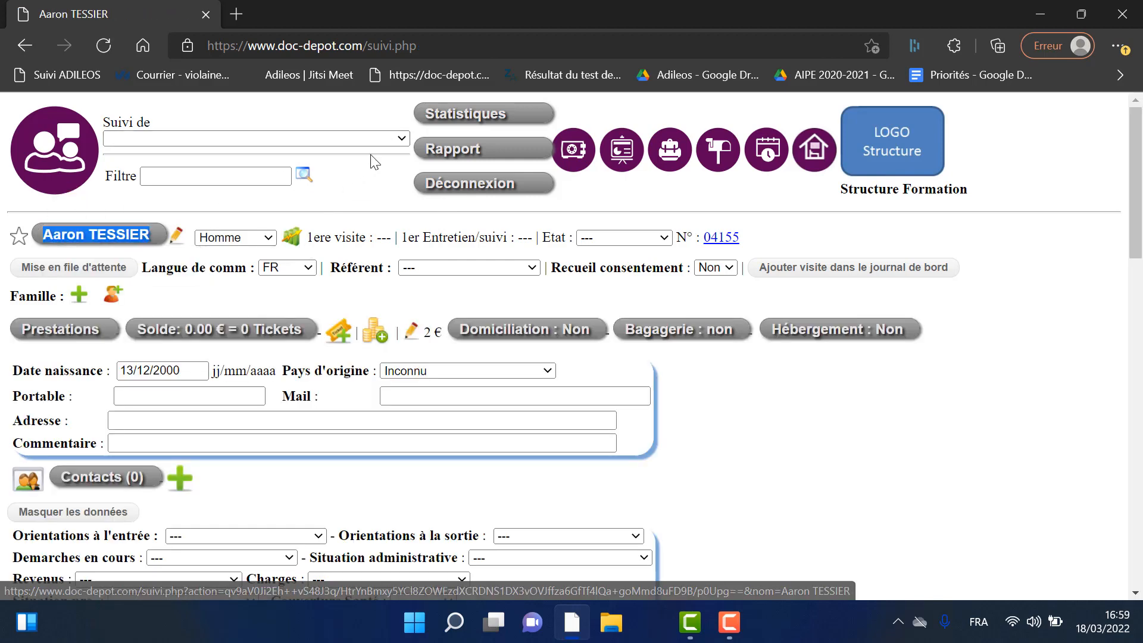
{"action": "left_click", "coordinate": [381, 140]}
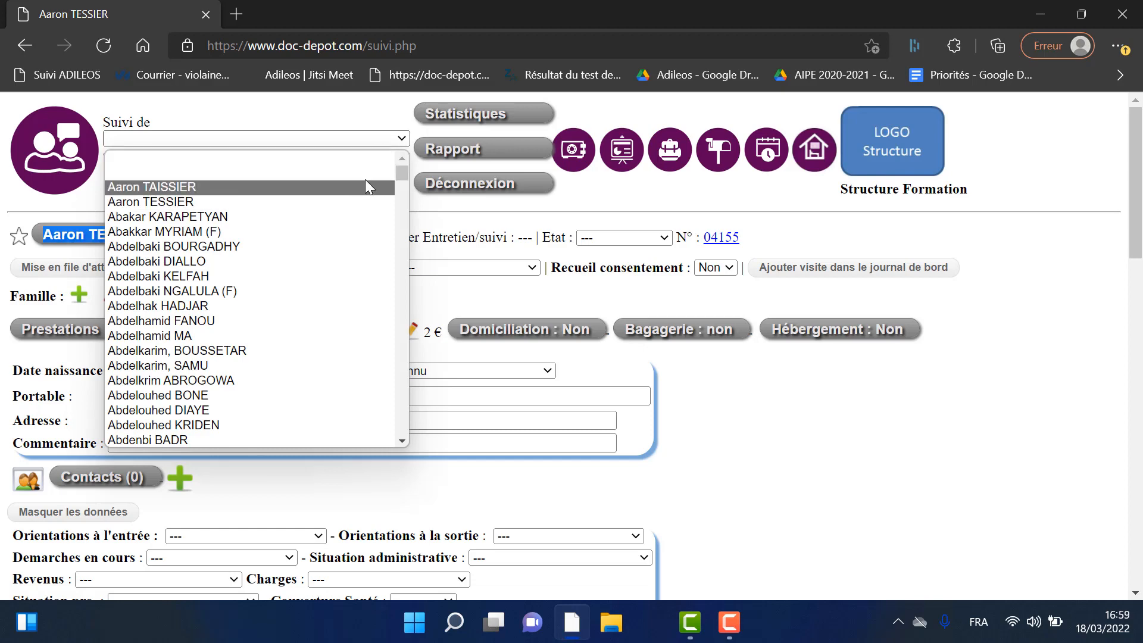
{"action": "left_click", "coordinate": [366, 185]}
{"action": "mouse_move", "coordinate": [60, 238]}
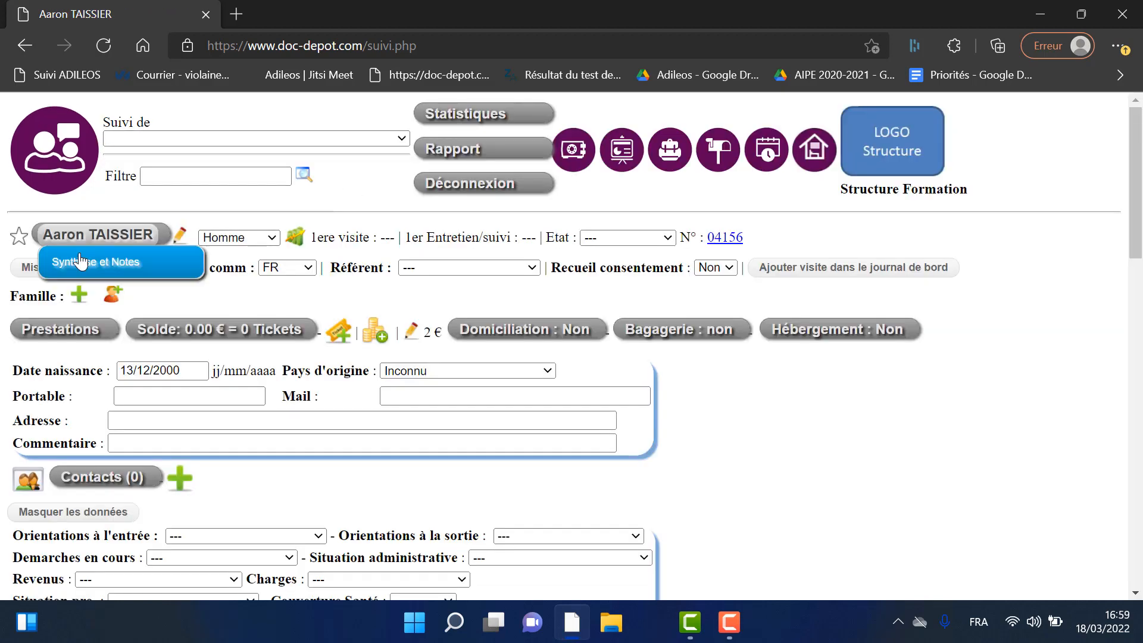
- Replace the misspelled beneficiary name with the corrected spelling and save it with Modifier le nom
{"action": "left_click", "coordinate": [180, 236]}
{"action": "left_click_drag", "start_coordinate": [301, 238], "coordinate": [197, 238]}
{"action": "key", "text": "BackSpace"}
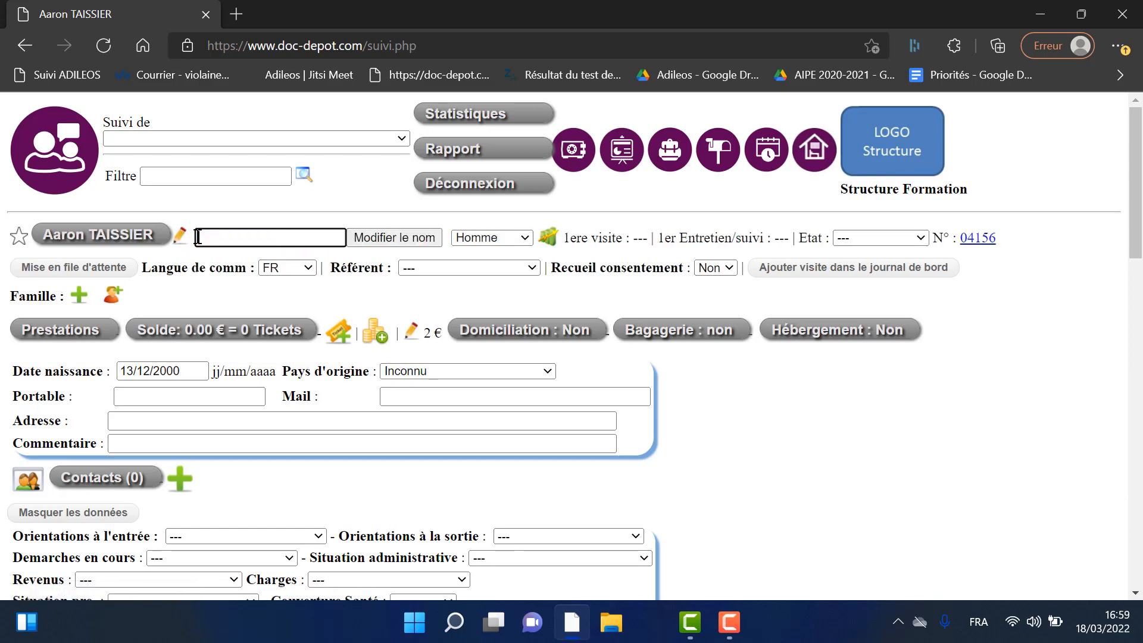
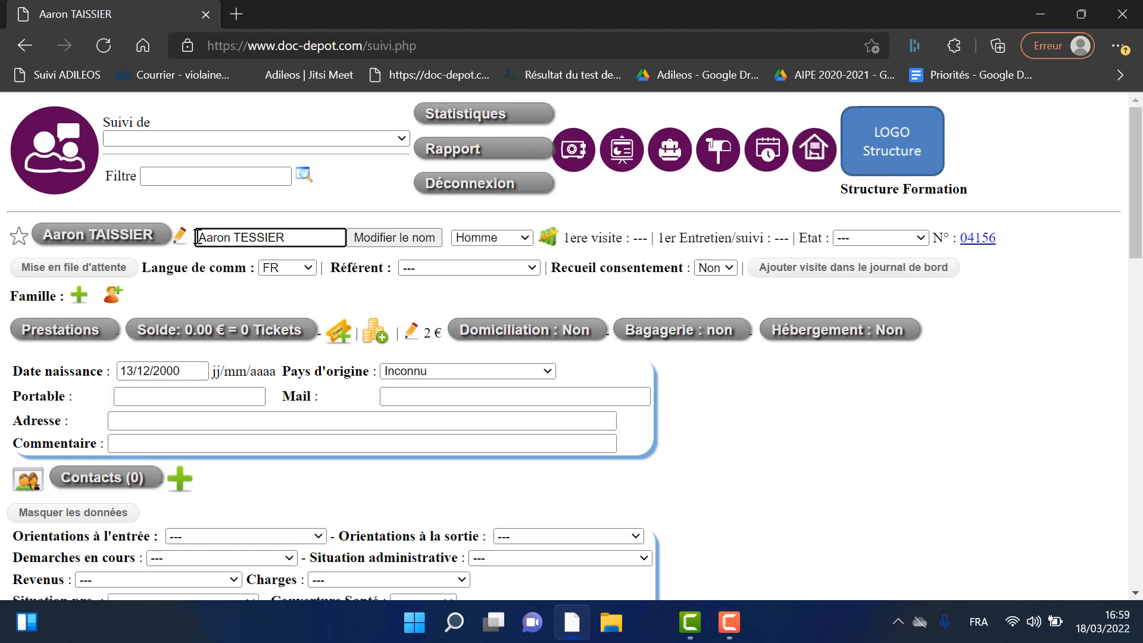
{"action": "left_click", "coordinate": [415, 238]}
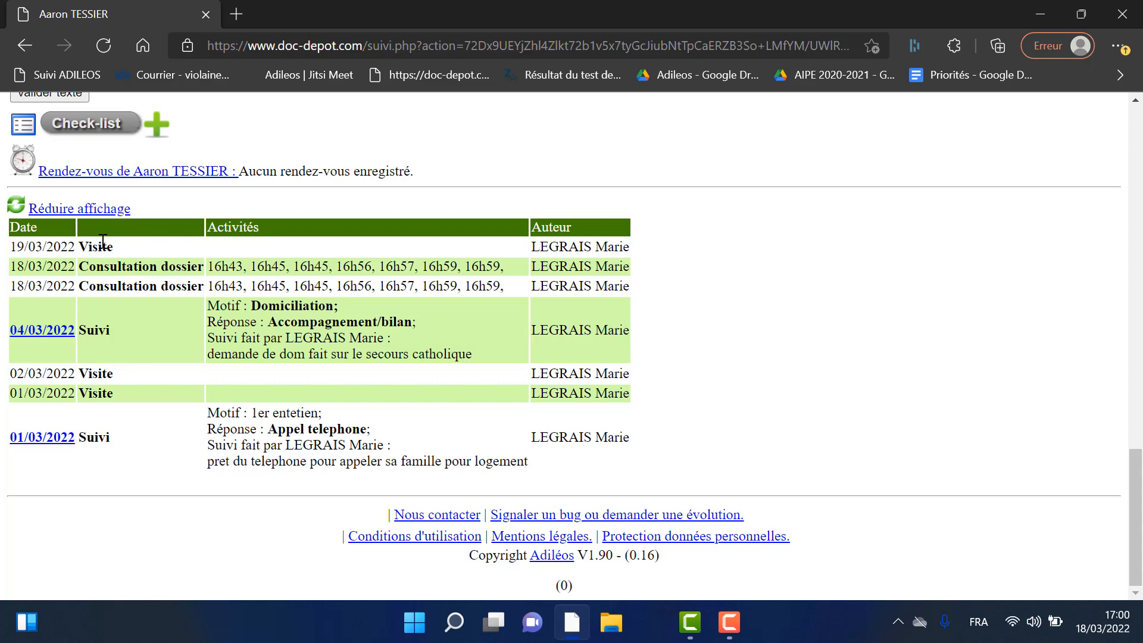
{"action": "scroll", "coordinate": [234, 300], "scroll_direction": "up", "scroll_amount": 20}
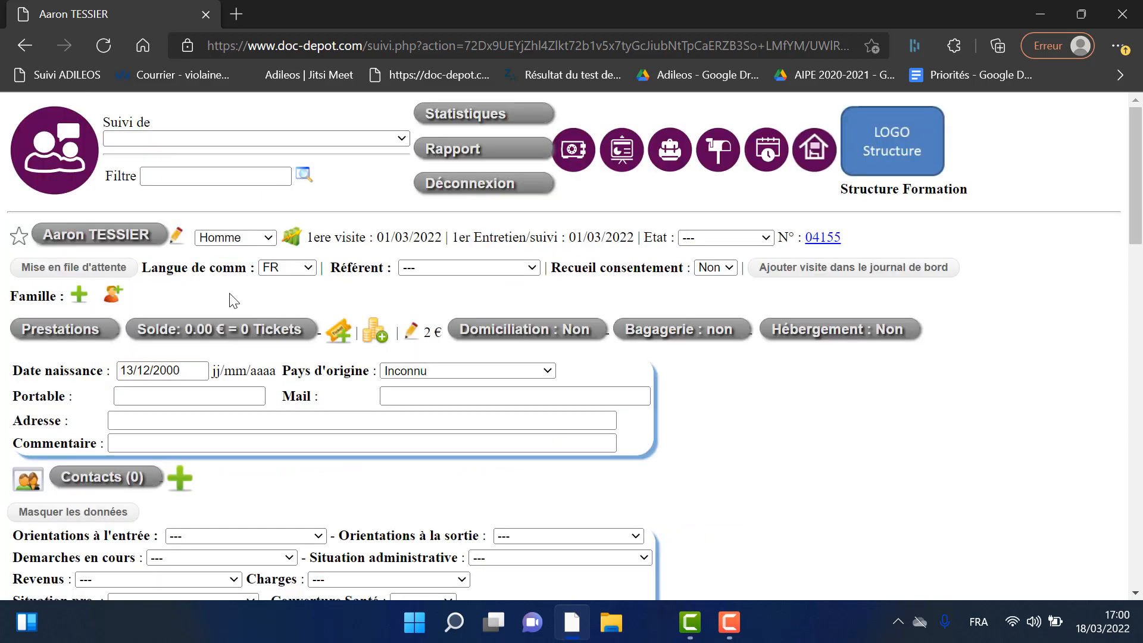